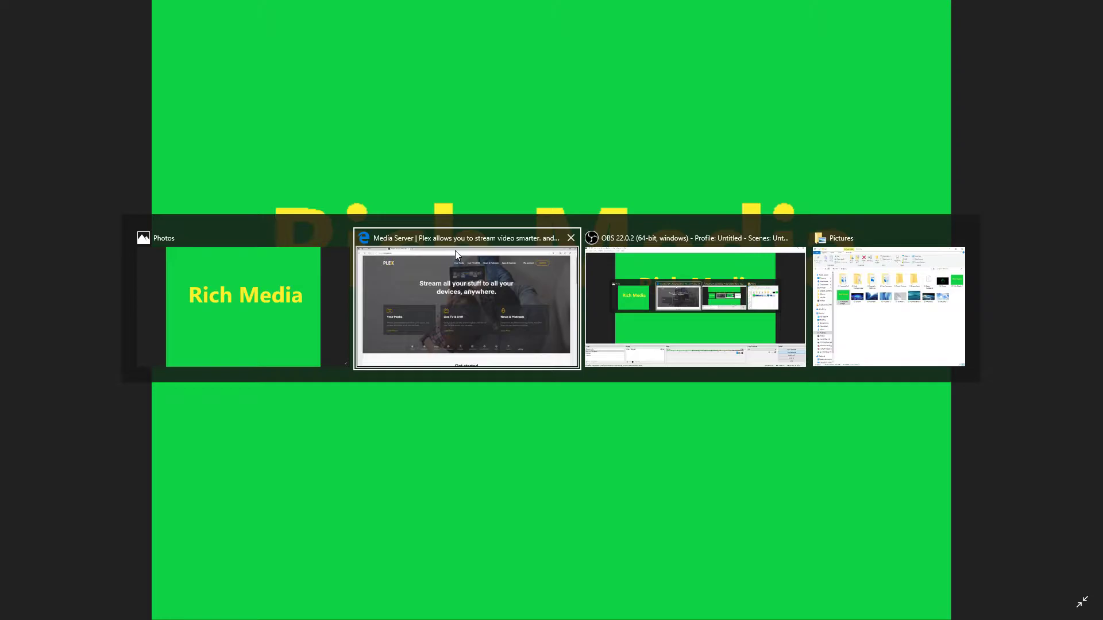
Step: Bring the Edge Plex website forward and scroll down the Downloads page
click(455, 251)
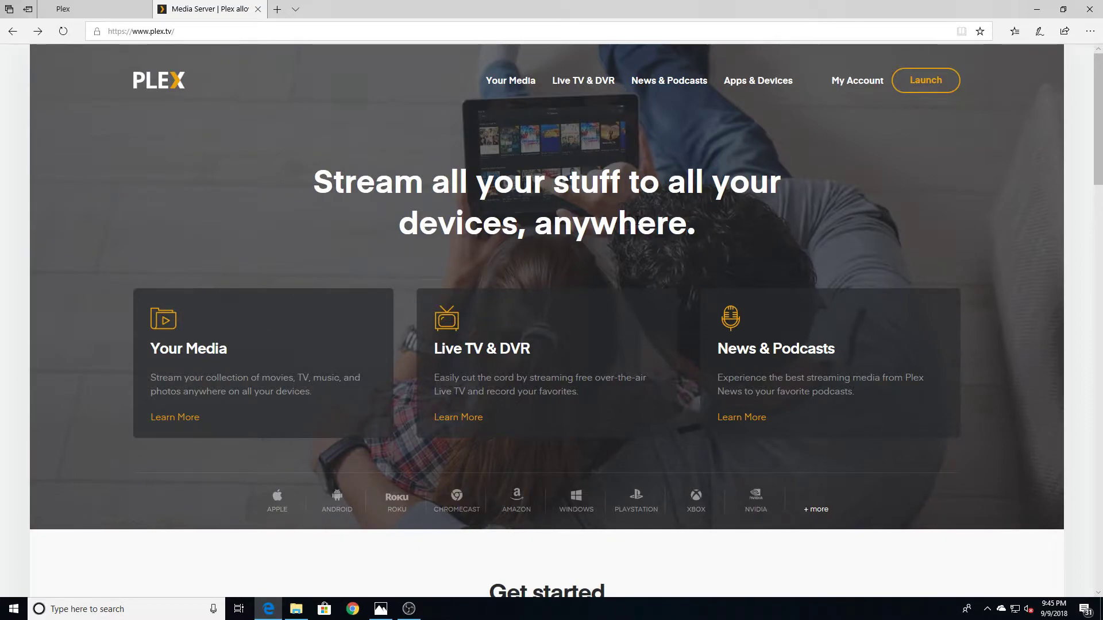
scroll(346, 285, down, 6)
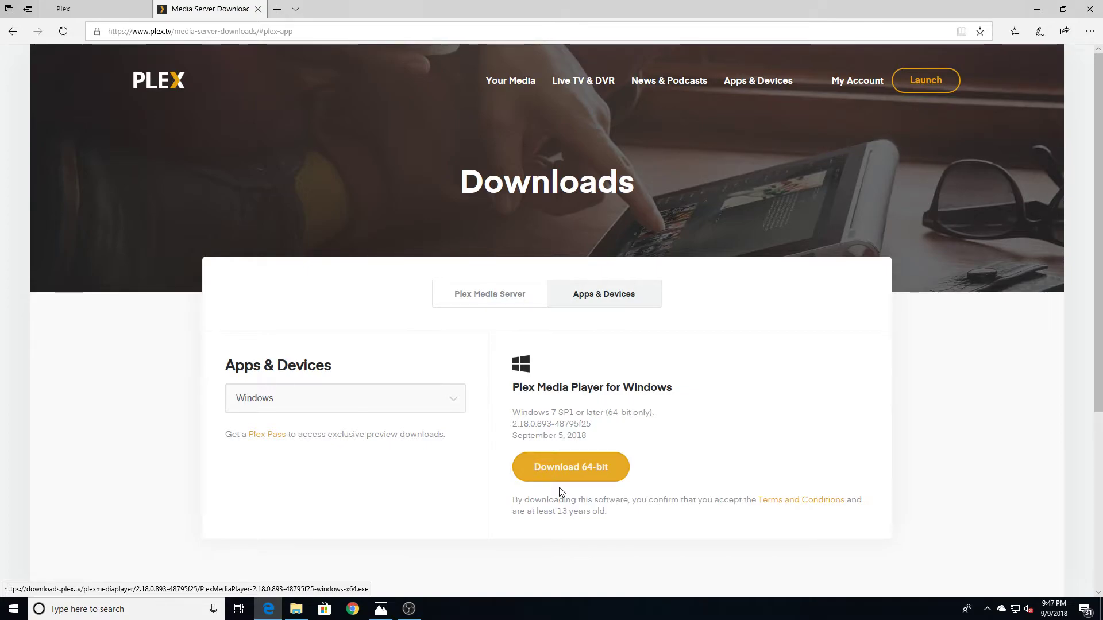
Step: Show the Windows Plex Media Server download, then return to the local server's web app
click(490, 299)
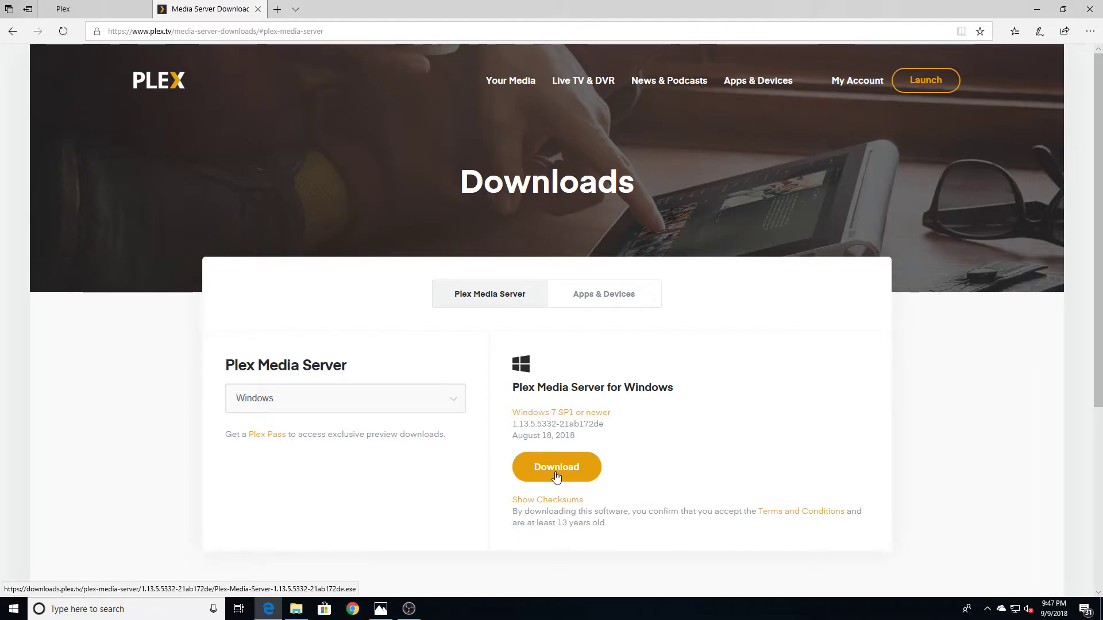
click(63, 8)
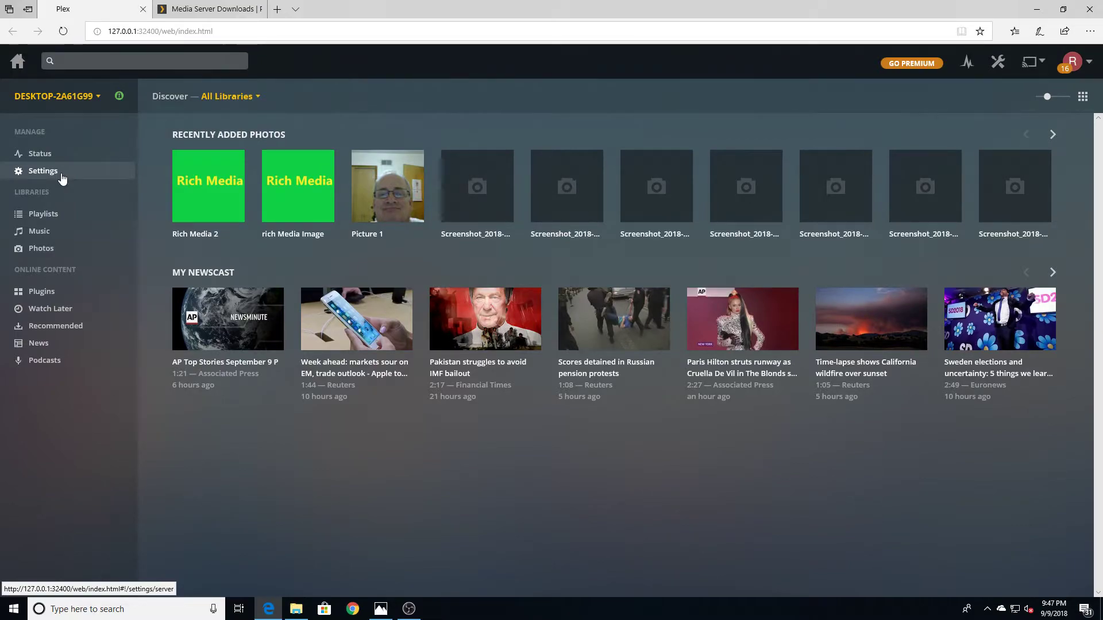
Step: Open the server Settings and review the General settings page
click(62, 175)
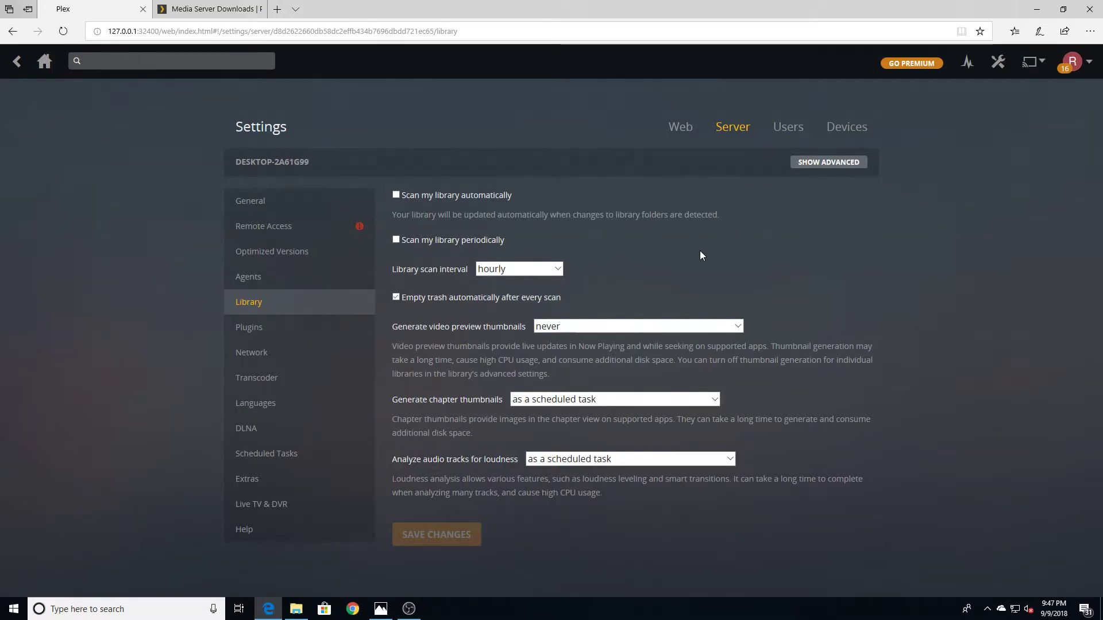
click(278, 205)
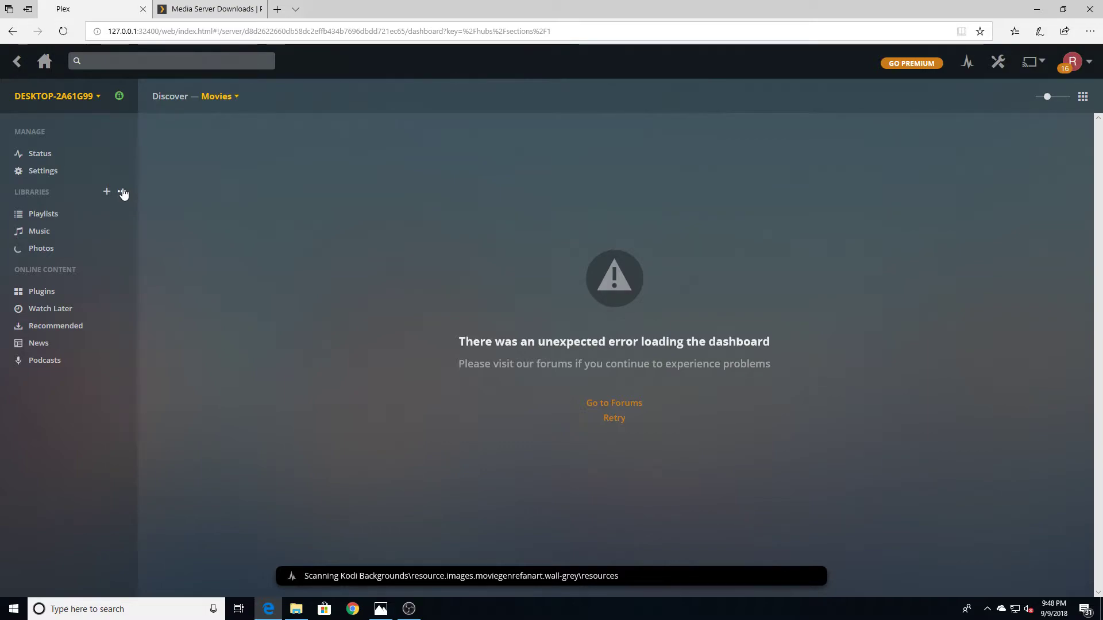
Step: Start a new library of type Movies and continue to the Add folders step
click(122, 192)
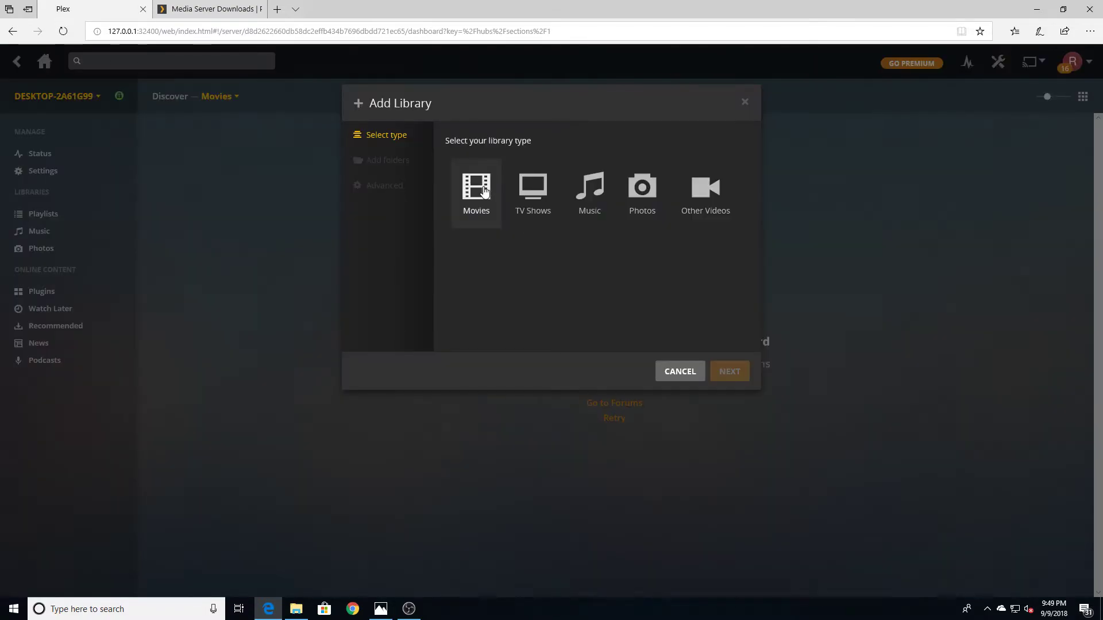
click(484, 191)
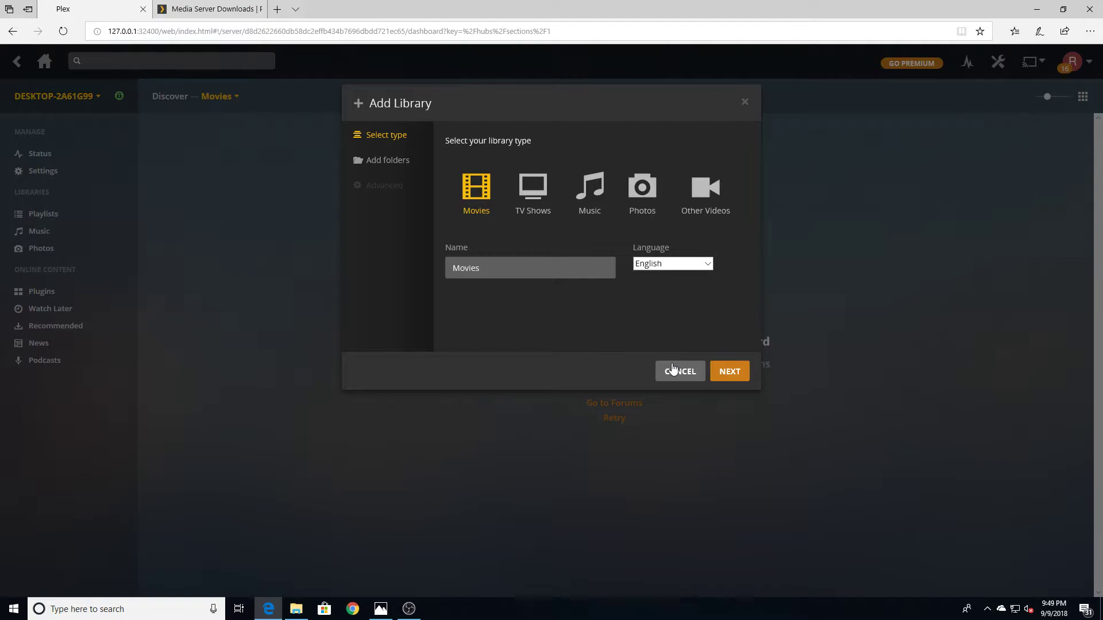
key(Return)
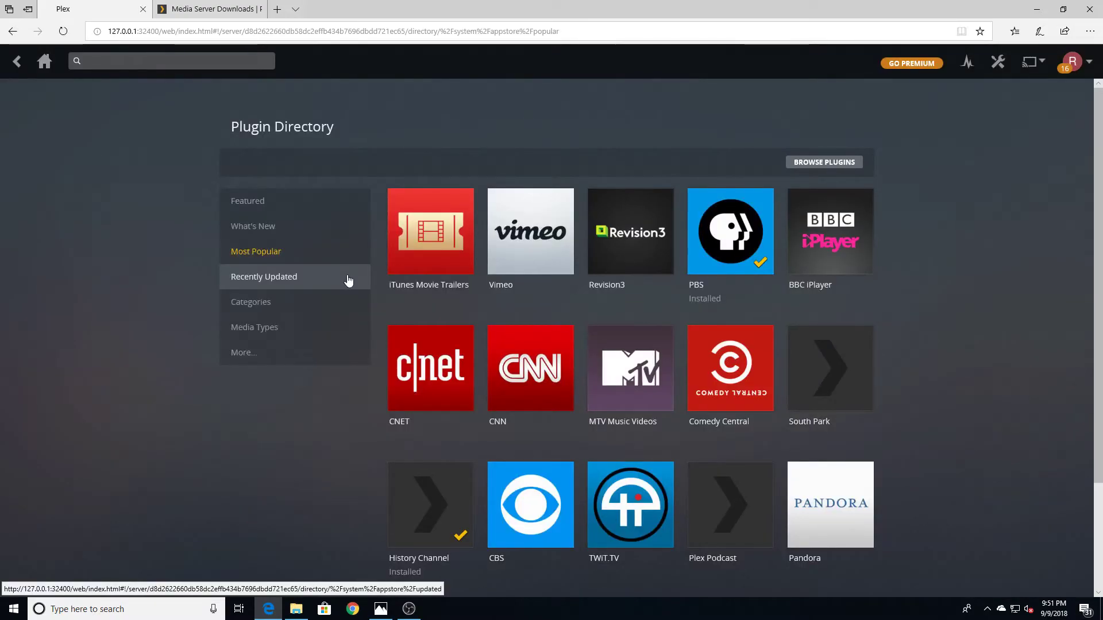
Step: Scroll down the Most Popular channel plugins and open the NBC channel's details
scroll(348, 279, down, 3)
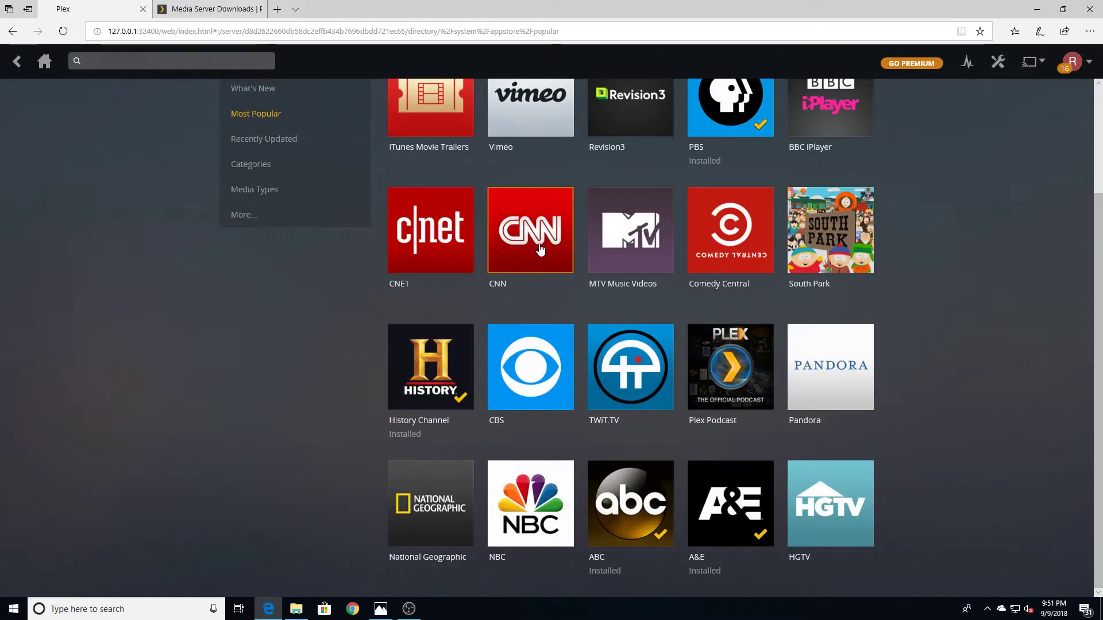
click(540, 248)
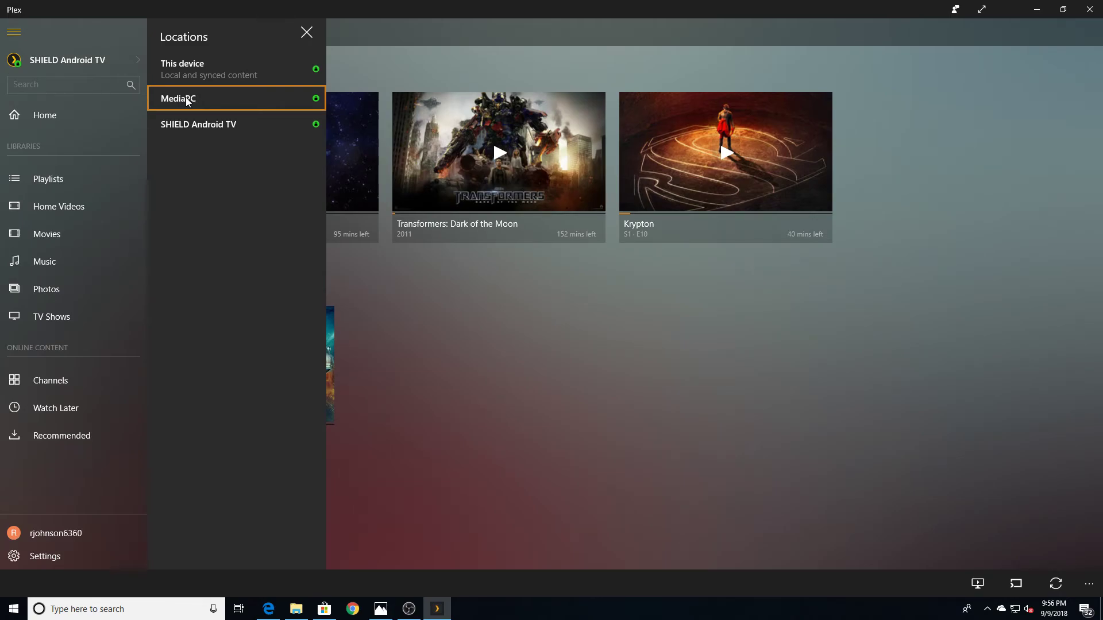
Step: Select MediaPC in the Locations panel to browse that server
click(188, 100)
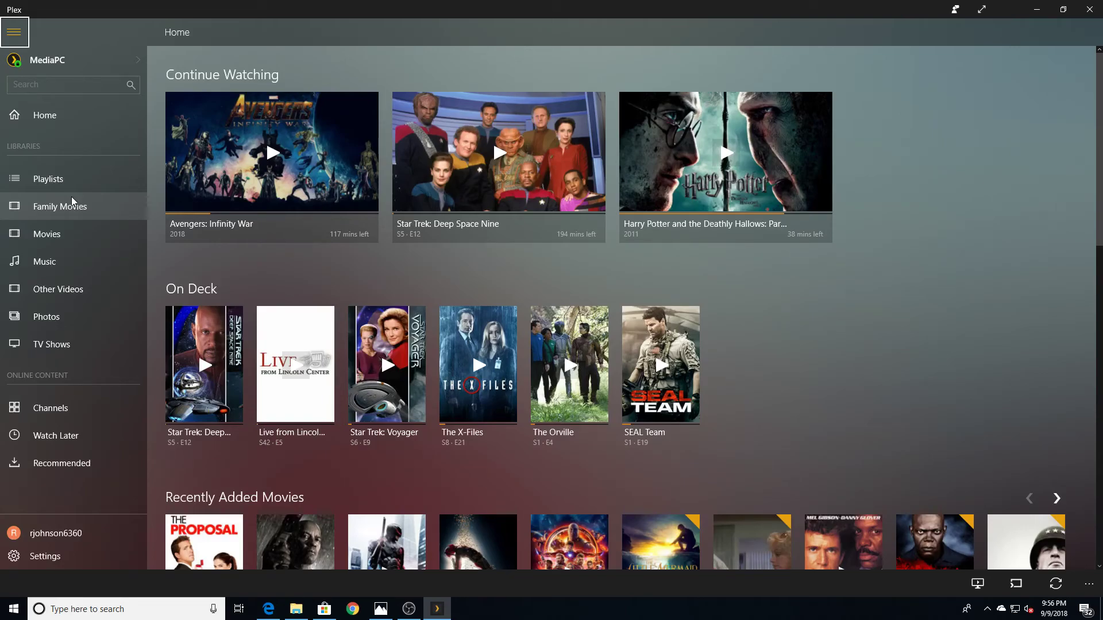
Step: Browse MediaPC's Photos library, then open its TV Shows library
click(54, 318)
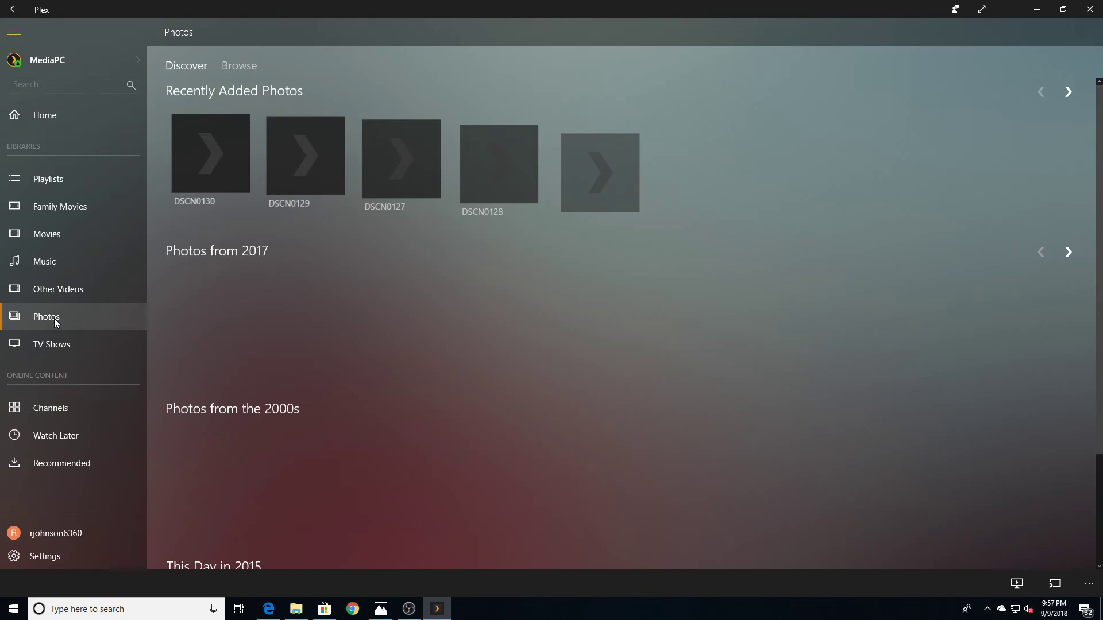
click(52, 344)
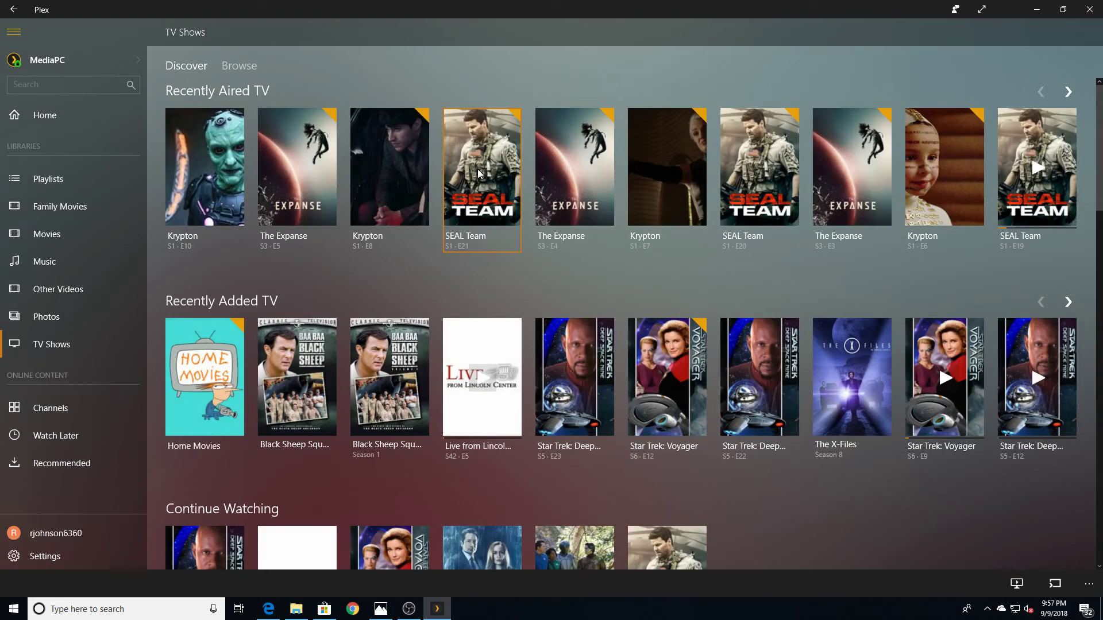